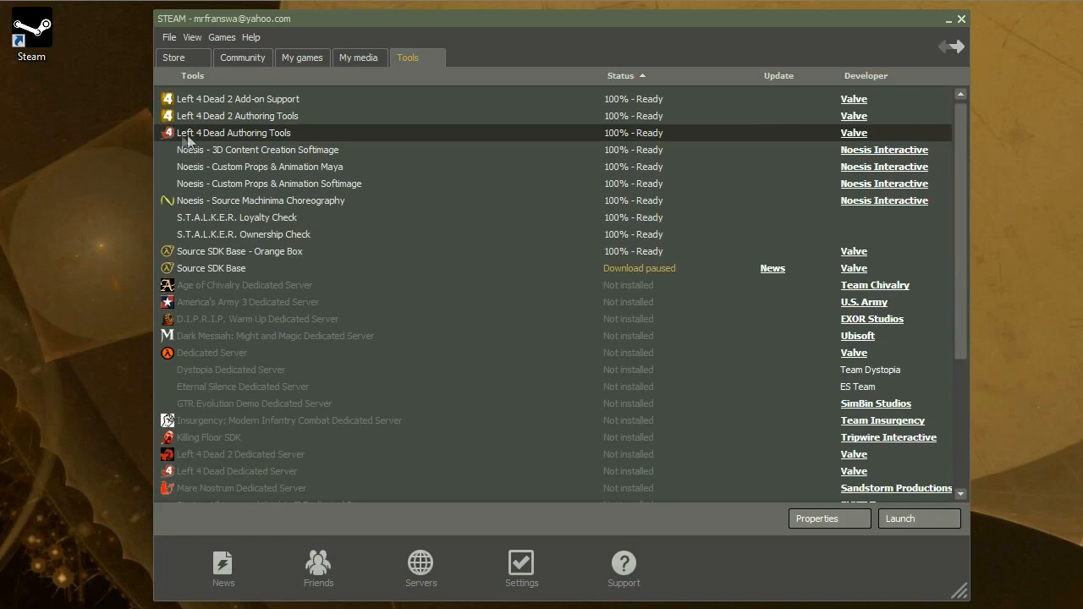
# Launch Hammer World Editor from the Left 4 Dead Authoring Tools and create a new map
pyautogui.doubleClick(272, 134)
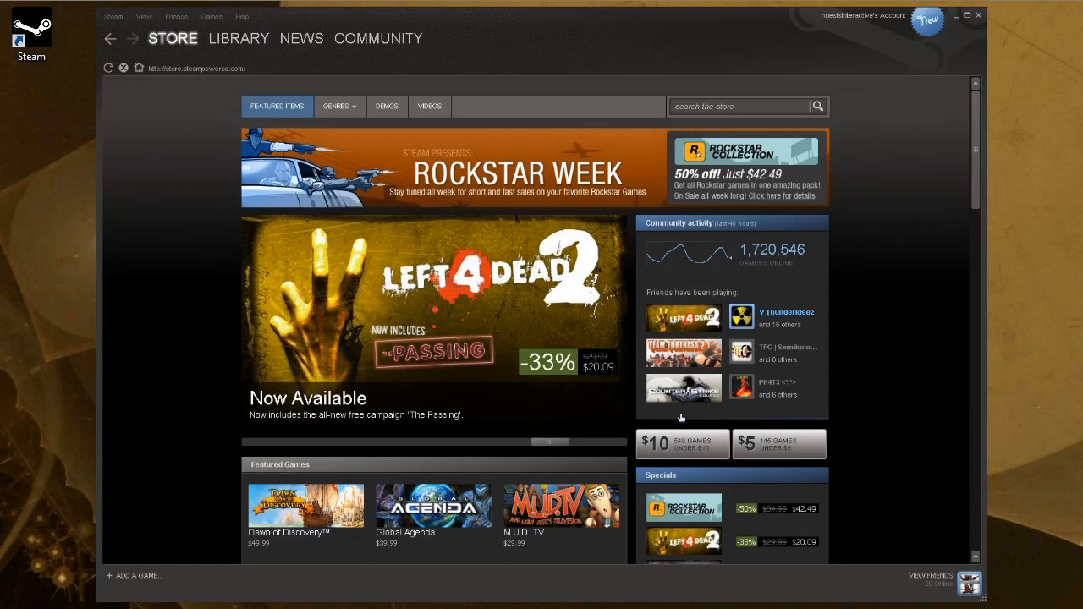
pyautogui.click(234, 42)
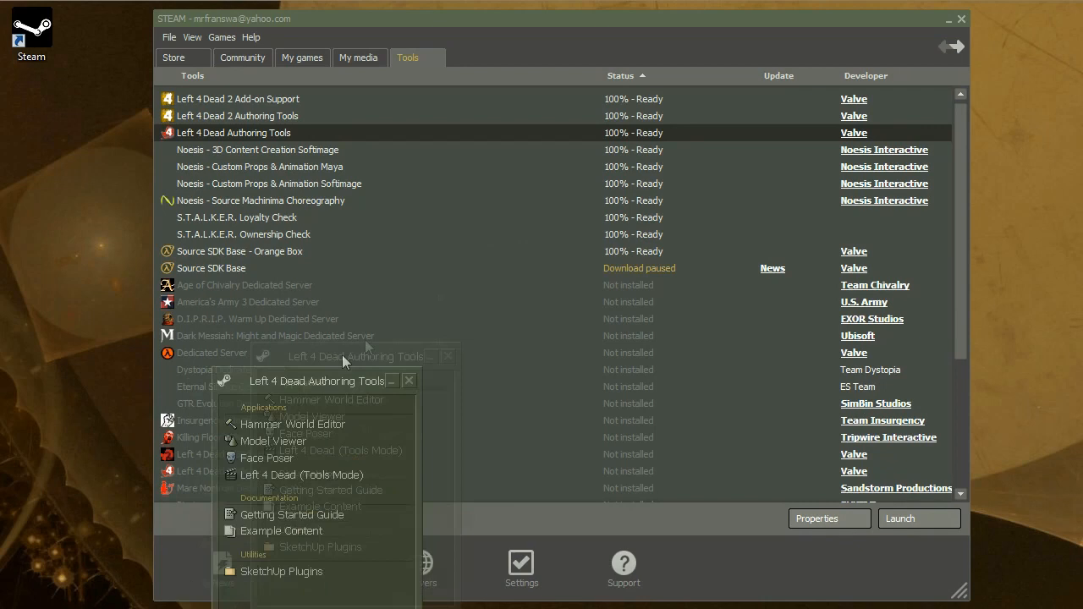
pyautogui.moveTo(342, 354); pyautogui.dragTo(434, 149)
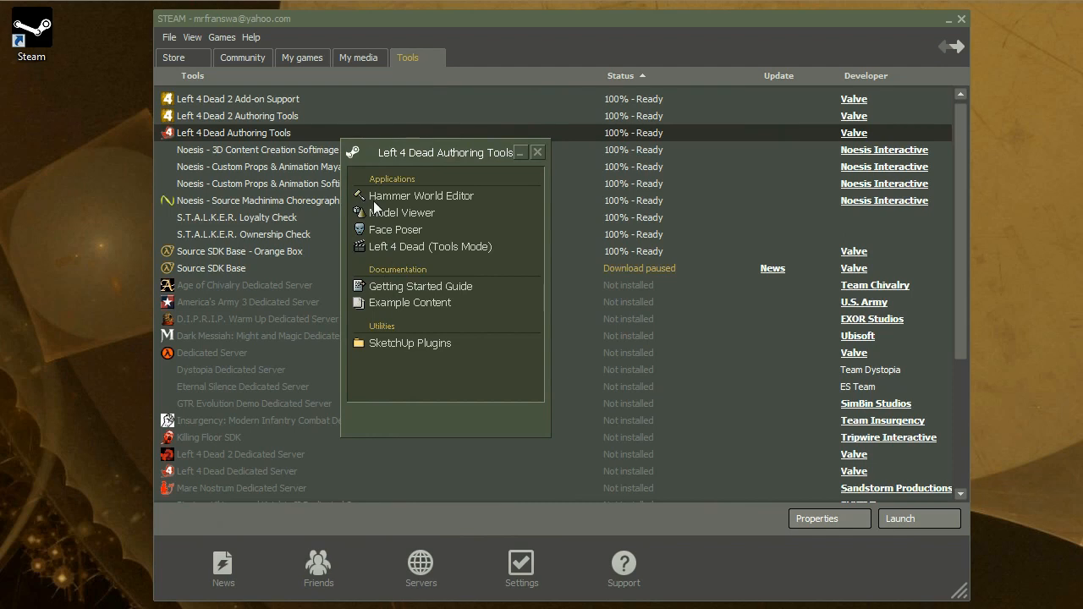
pyautogui.click(456, 197)
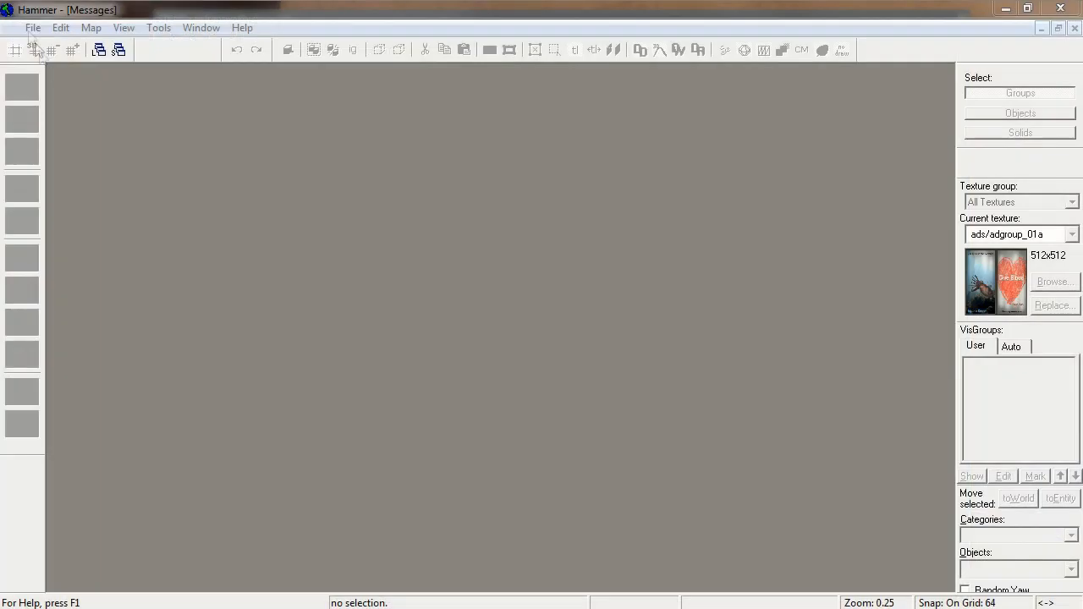
pyautogui.click(33, 28)
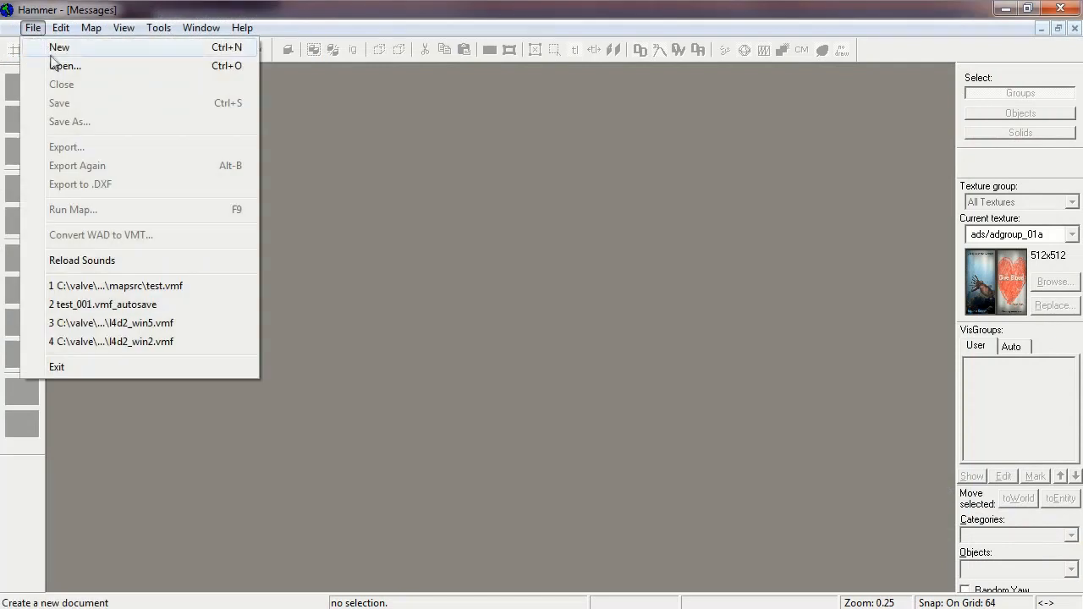
pyautogui.click(91, 53)
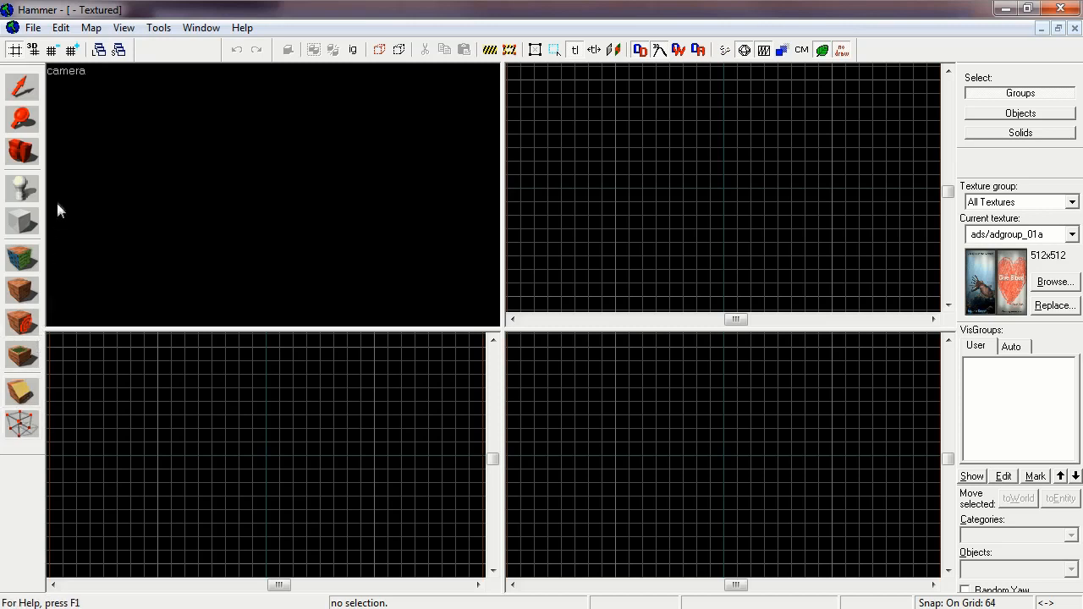
# Create a block primitive 384 units wide, 320 units long and 320 units high with the Block tool
pyautogui.click(22, 221)
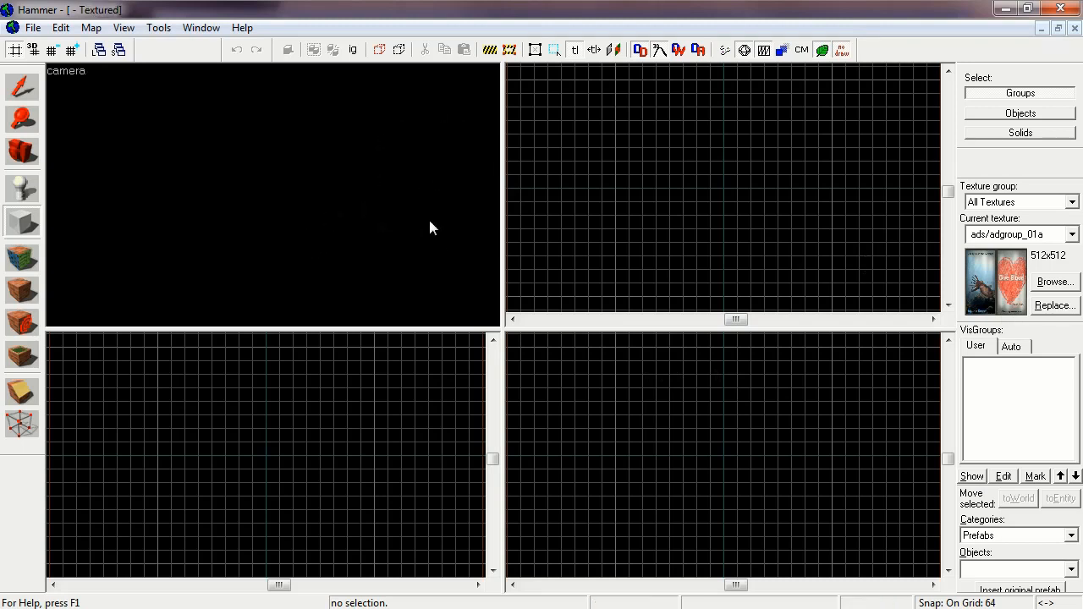
pyautogui.press('z')
pyautogui.press('s')
pyautogui.click(26, 224)
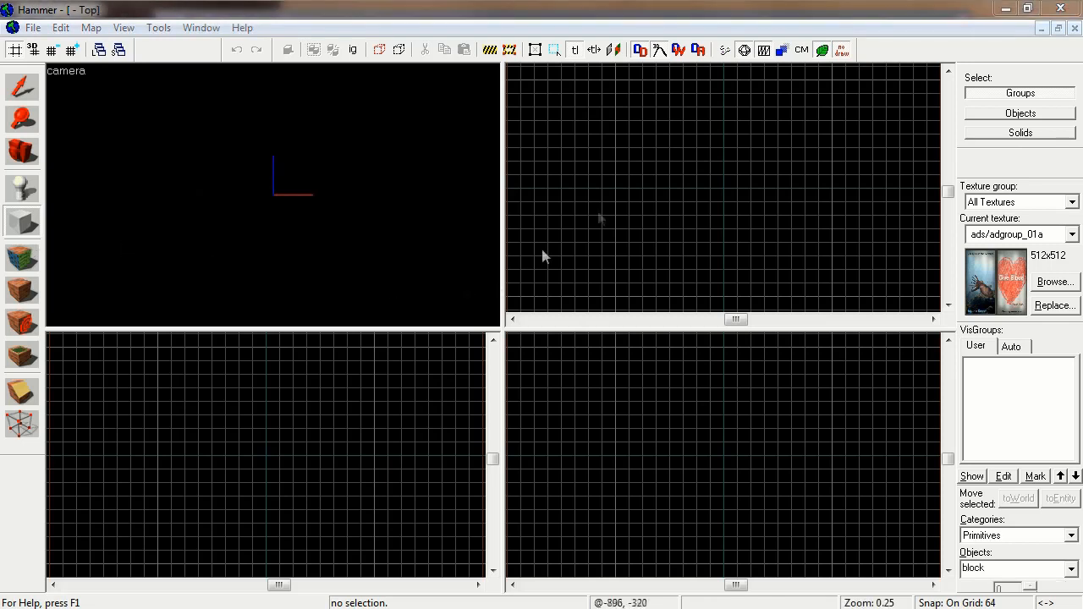
pyautogui.moveTo(697, 122); pyautogui.dragTo(773, 198)
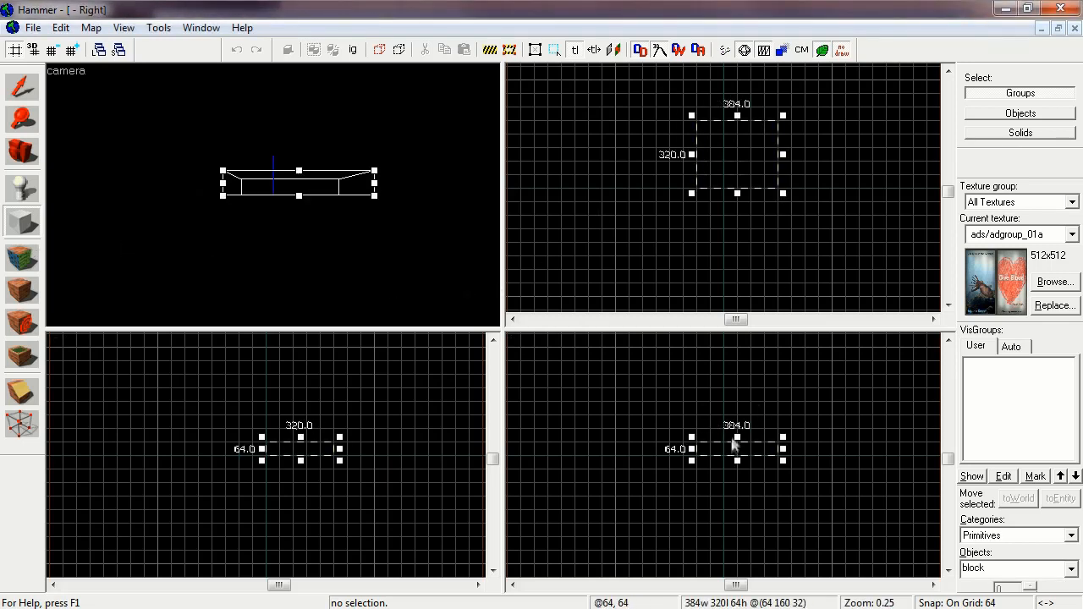
pyautogui.moveTo(738, 442); pyautogui.dragTo(737, 387)
pyautogui.press('Return')
# Center the 3D view on the selected block and back the camera away until the whole front face fits
pyautogui.hotkey('shift', 's')
pyautogui.click(166, 155)
pyautogui.click(313, 142)
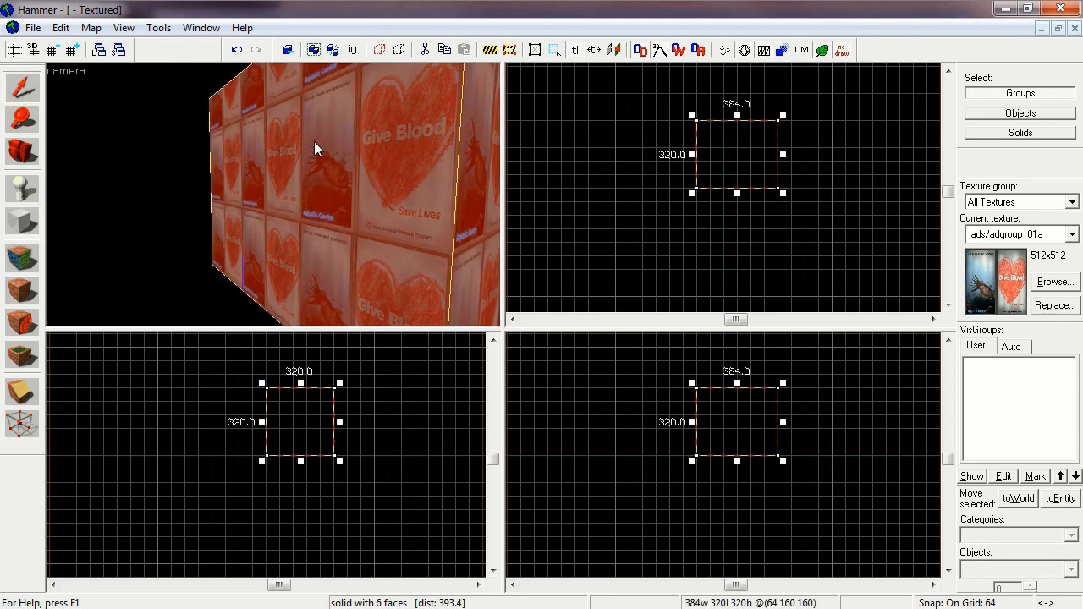
pyautogui.click(123, 27)
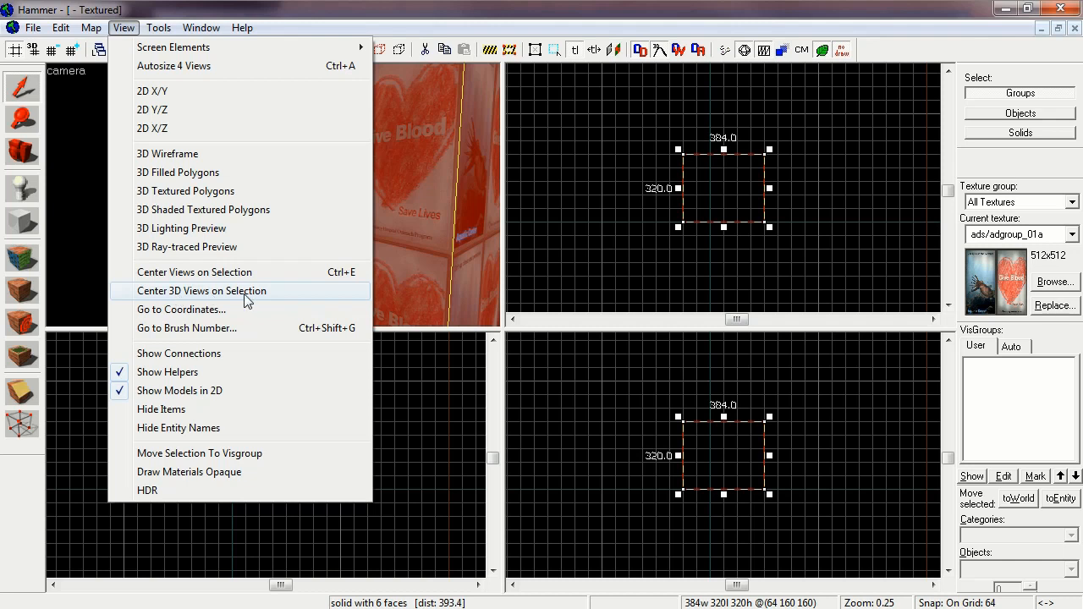
pyautogui.click(244, 293)
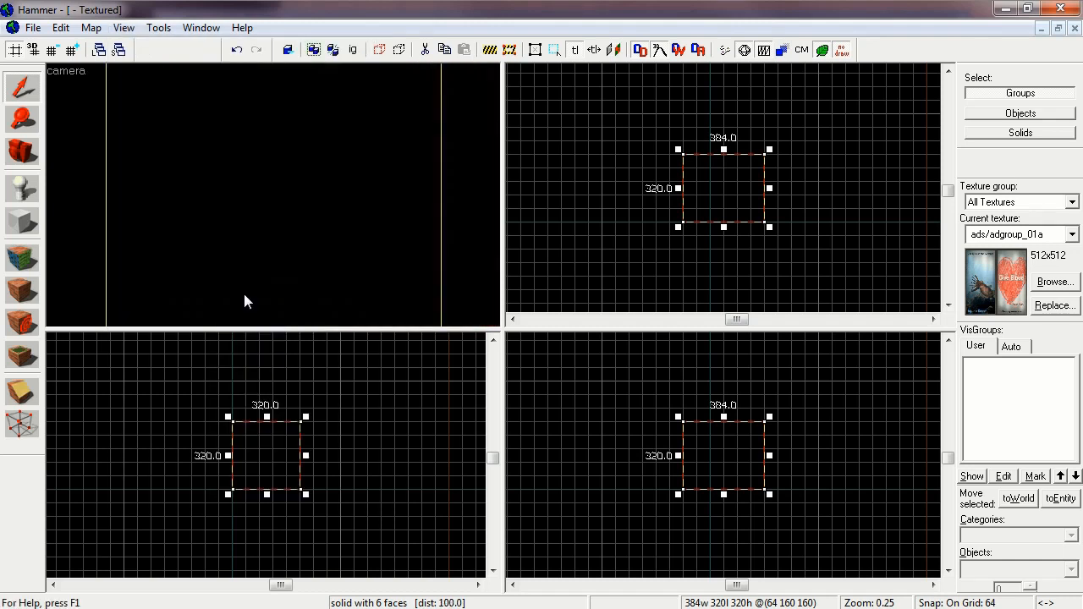
pyautogui.press('s')
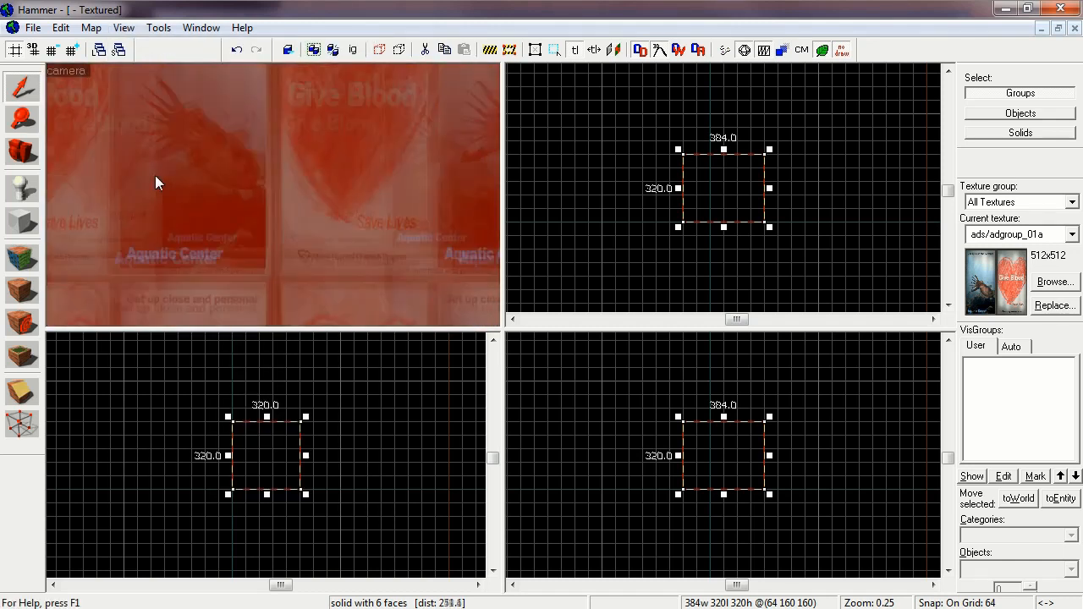
pyautogui.press('s')
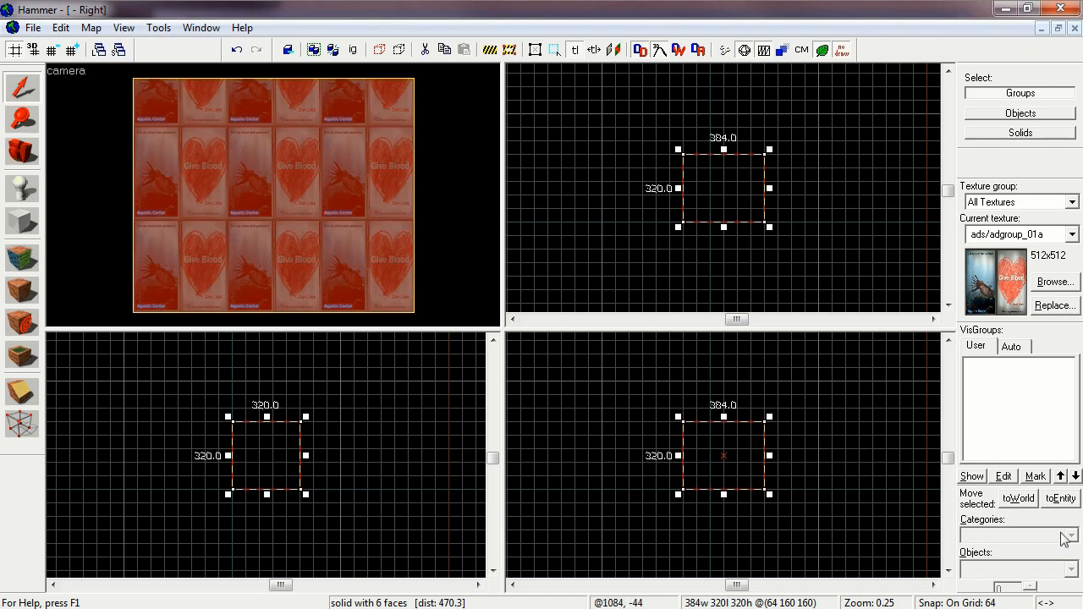
# Create a sphere from the Primitives category beside the block
pyautogui.click(32, 222)
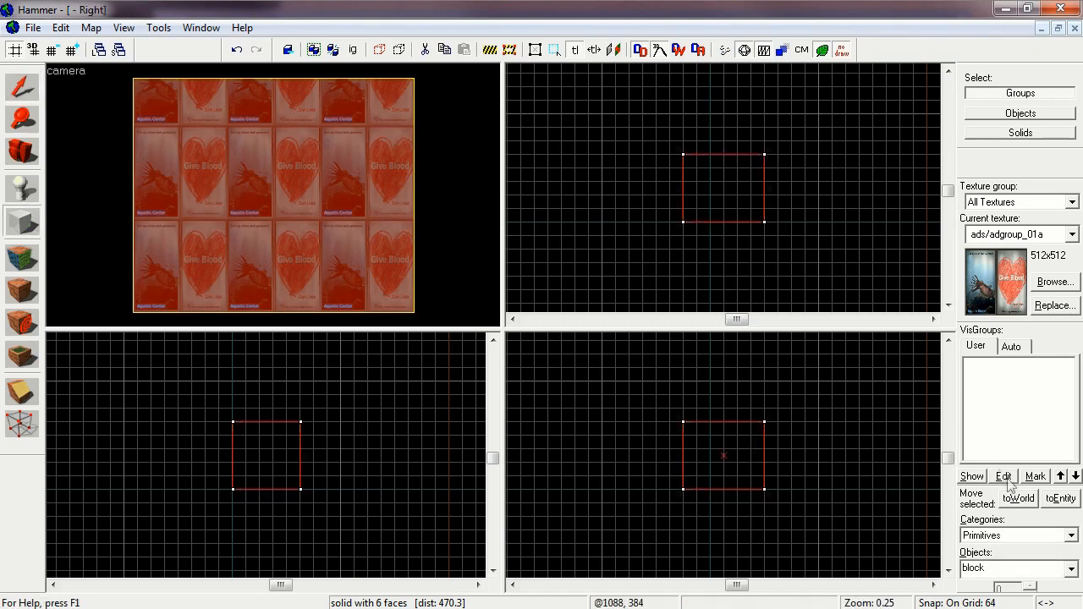
pyautogui.click(1071, 536)
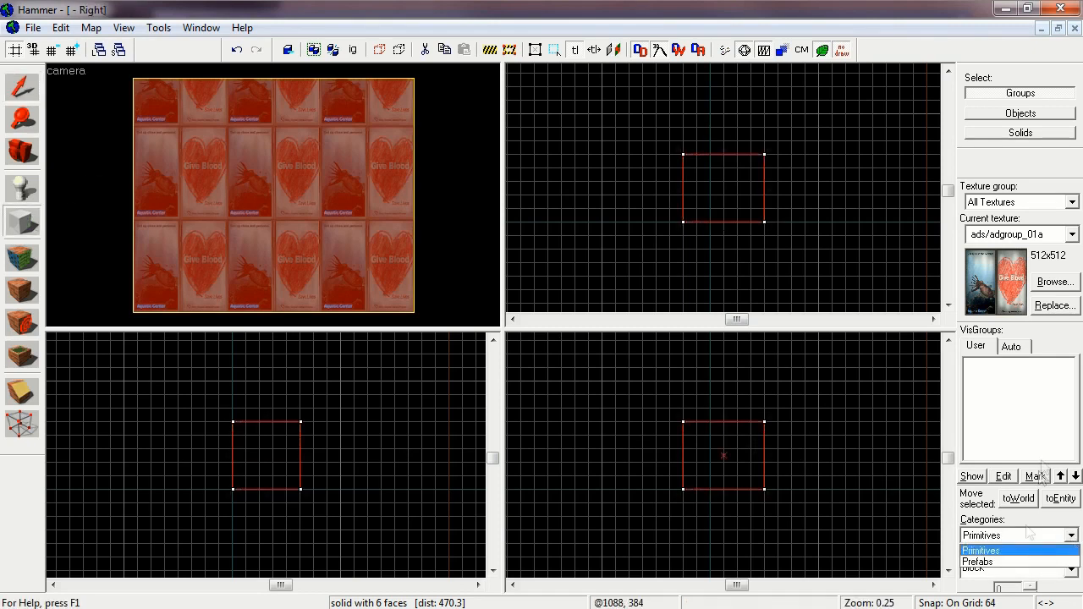
pyautogui.click(982, 554)
pyautogui.click(1027, 567)
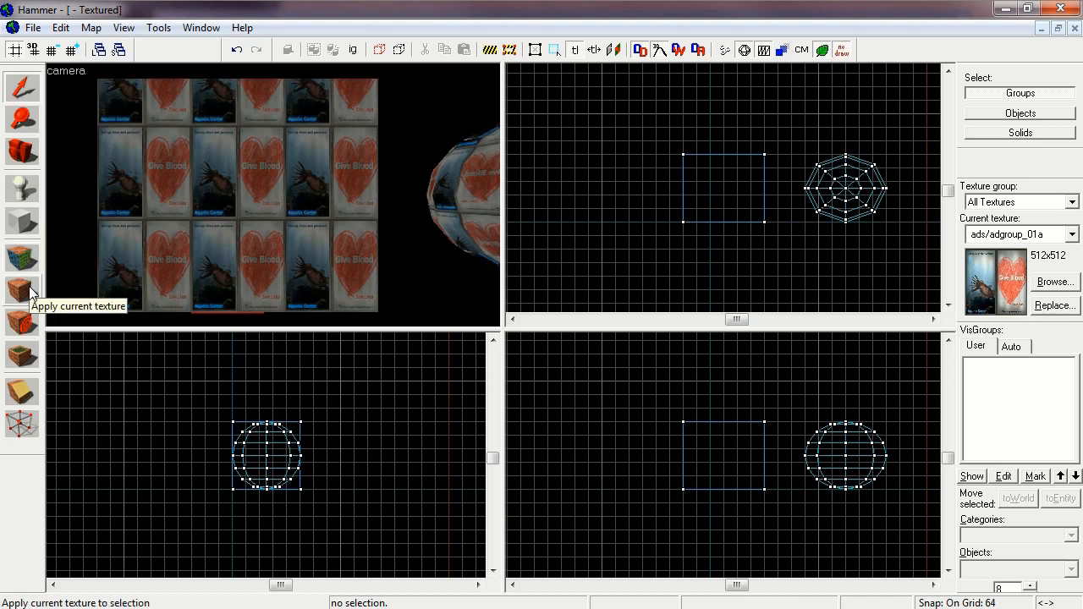
# Apply the brick/brickfloor001a texture to the block's front face with the face editing tool
pyautogui.click(22, 258)
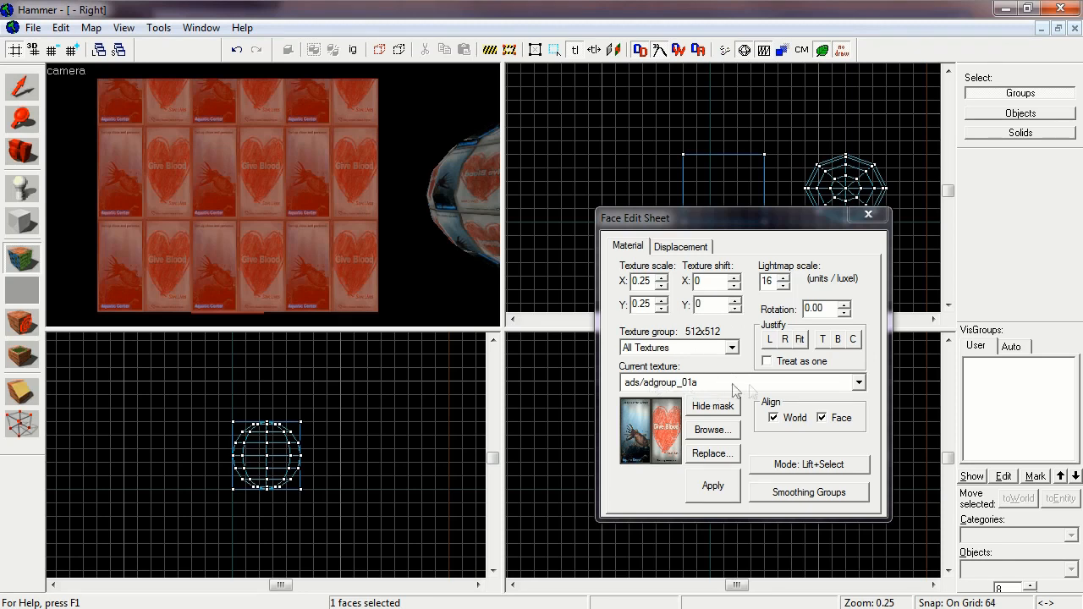
pyautogui.click(714, 429)
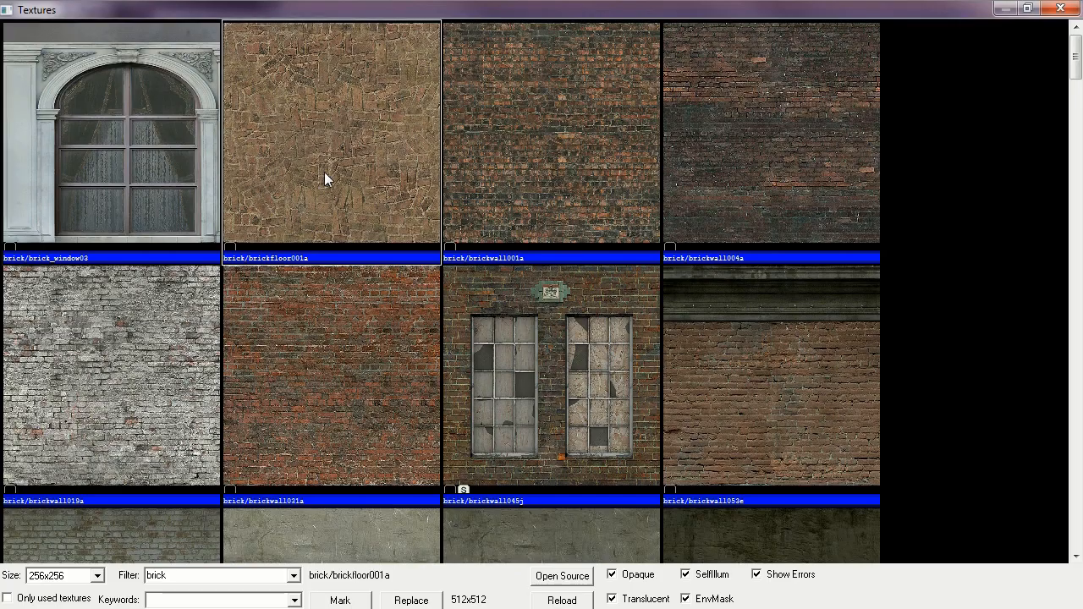
pyautogui.doubleClick(324, 172)
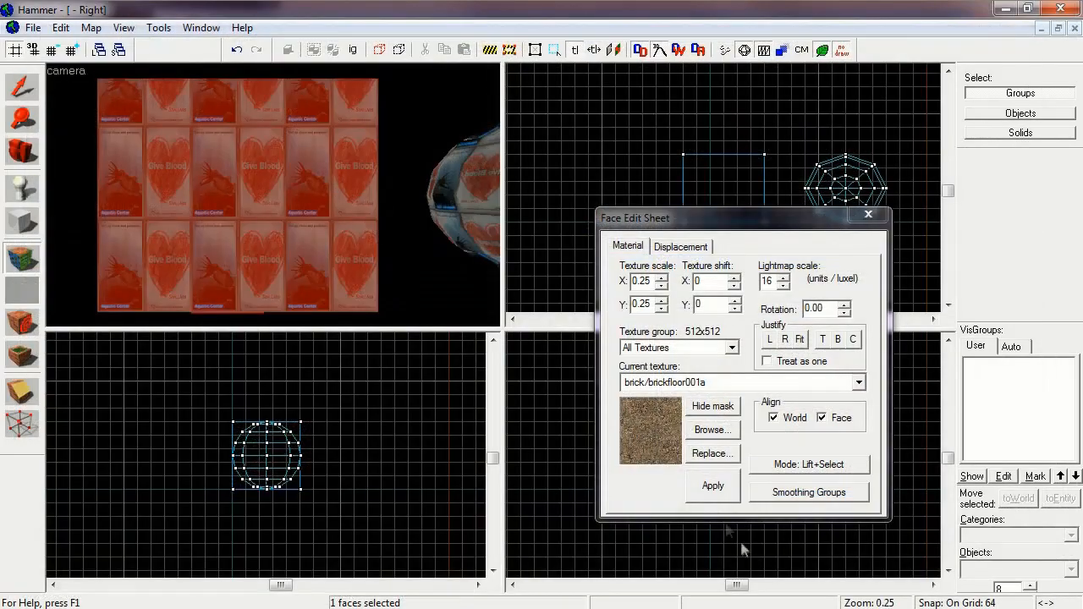
pyautogui.click(714, 491)
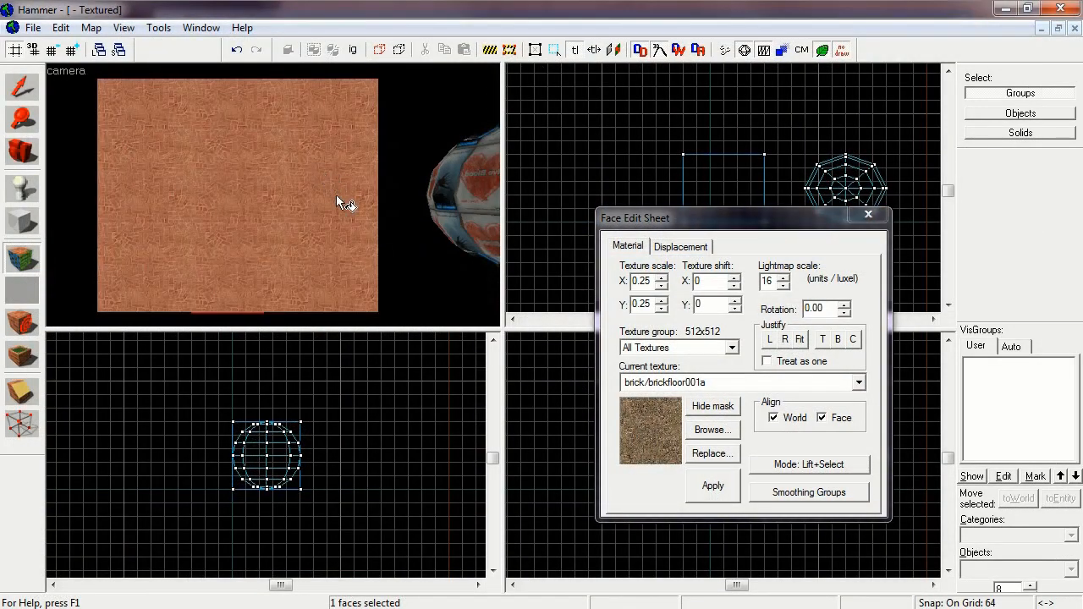
# Select the whole block, apply the current brick/brickfloor001a texture to all its faces, and view the block from several sides
pyautogui.press('z')
pyautogui.press('a')
pyautogui.press('s')
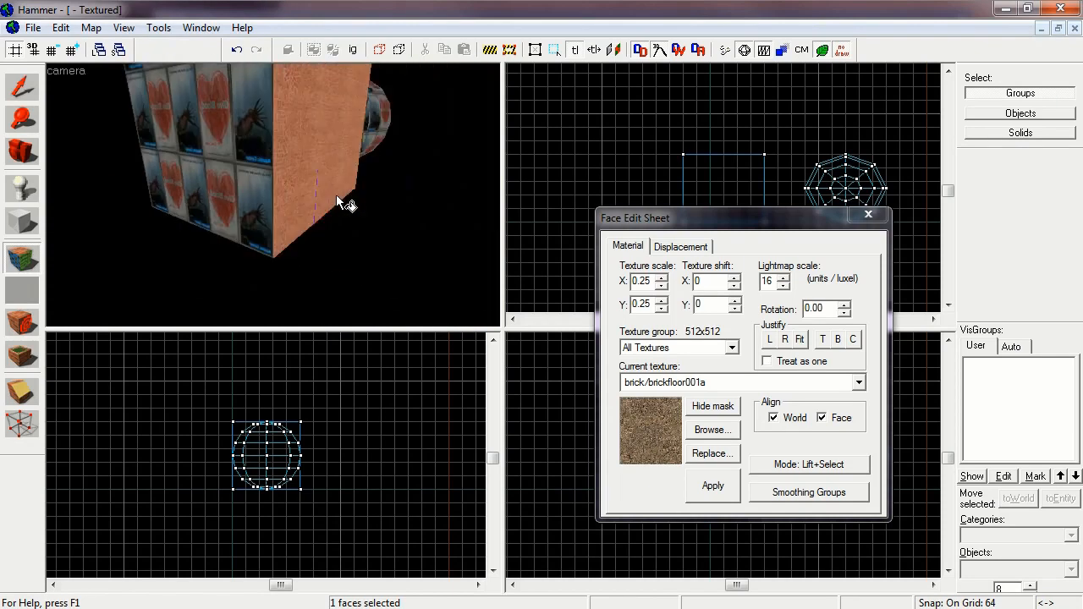
pyautogui.press('w')
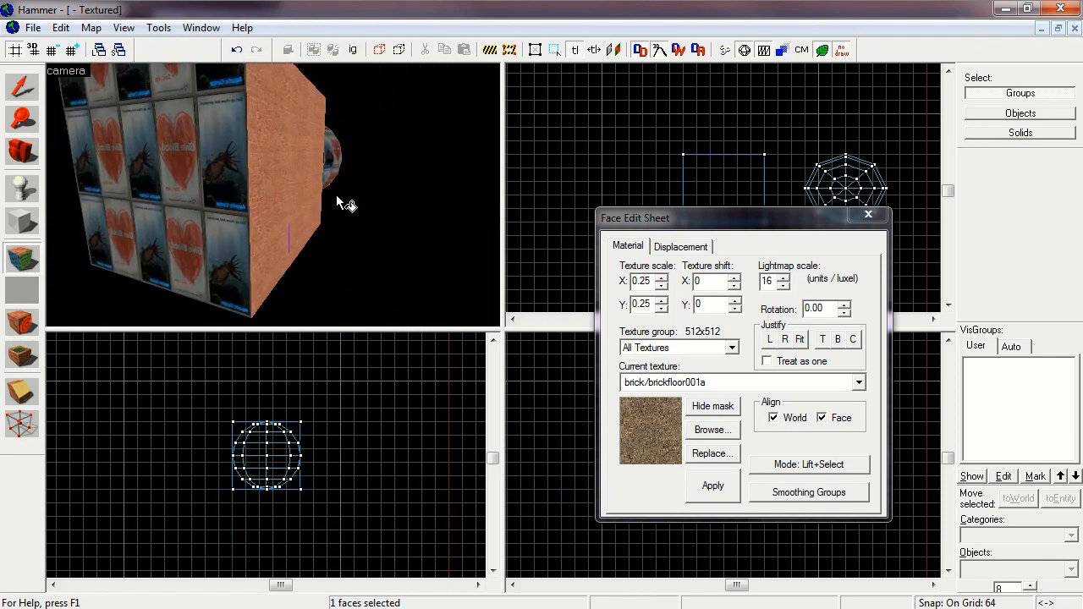
pyautogui.press('z')
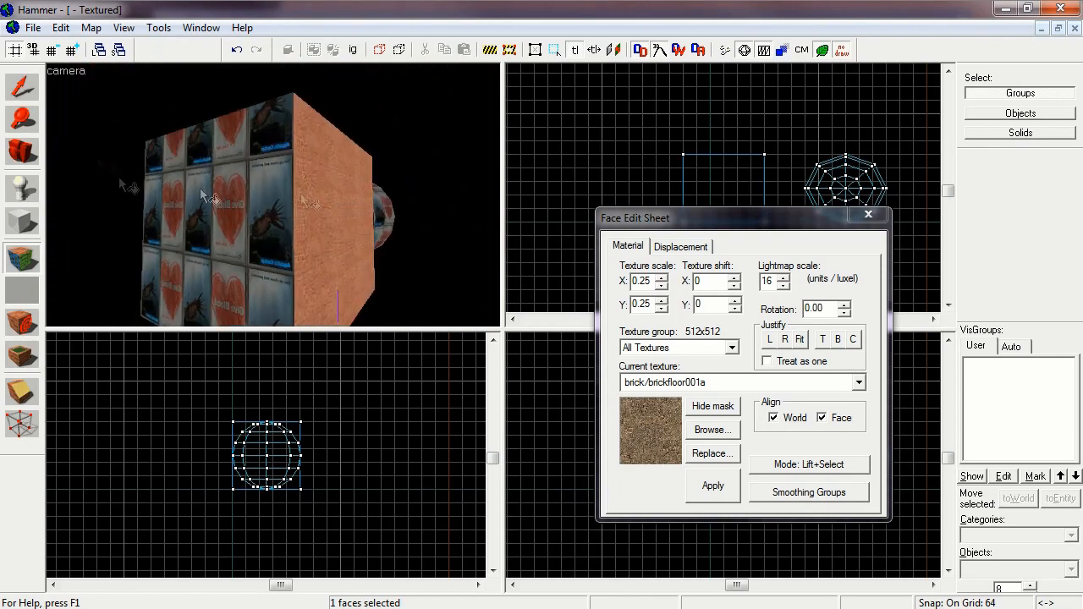
pyautogui.click(30, 87)
pyautogui.press('d')
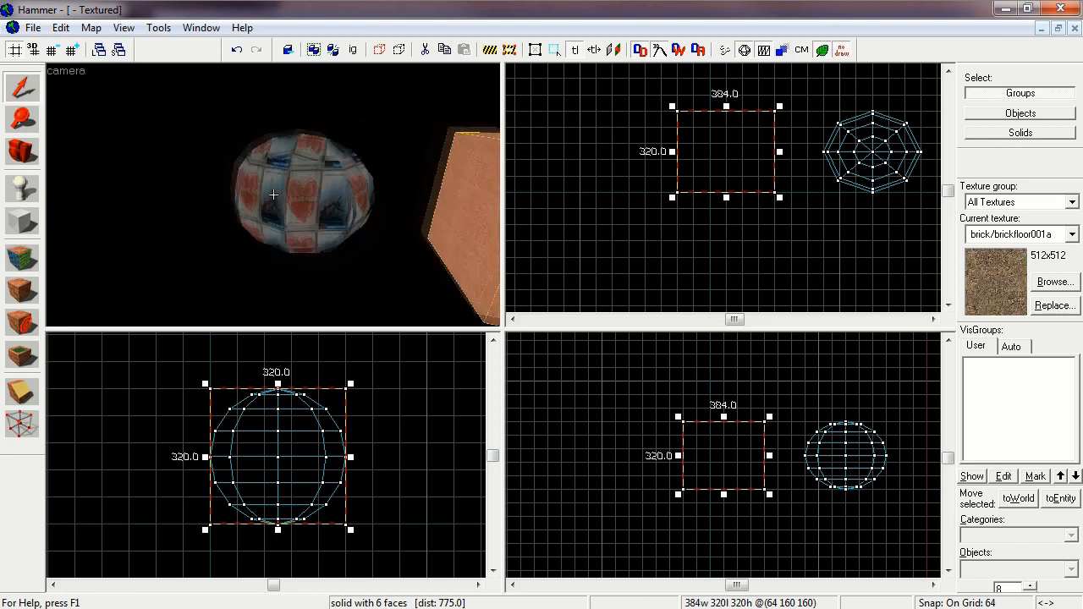
pyautogui.press('a')
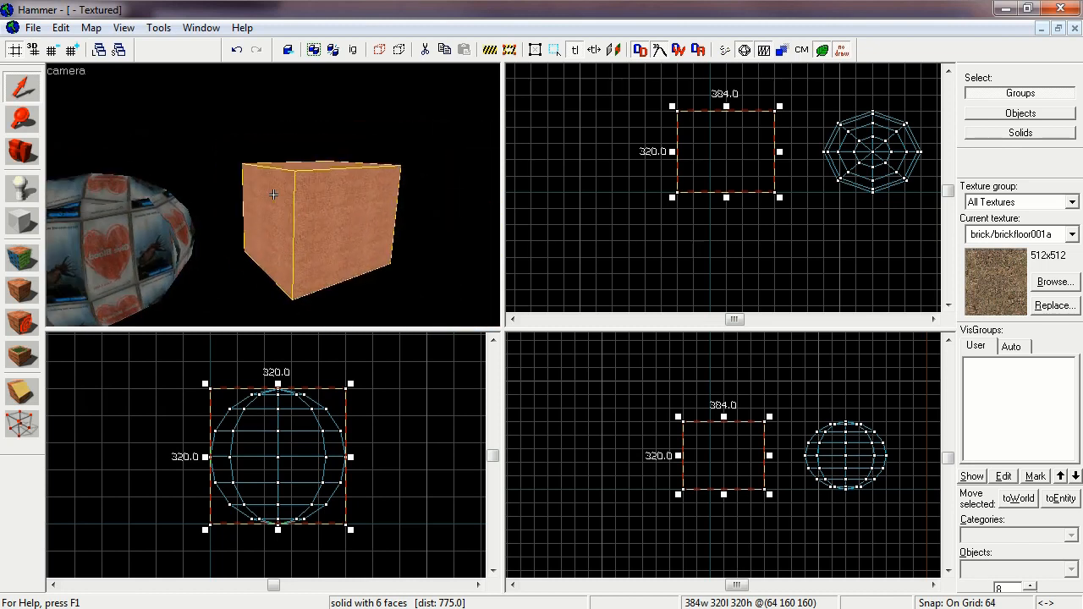
pyautogui.press('d')
pyautogui.press('a')
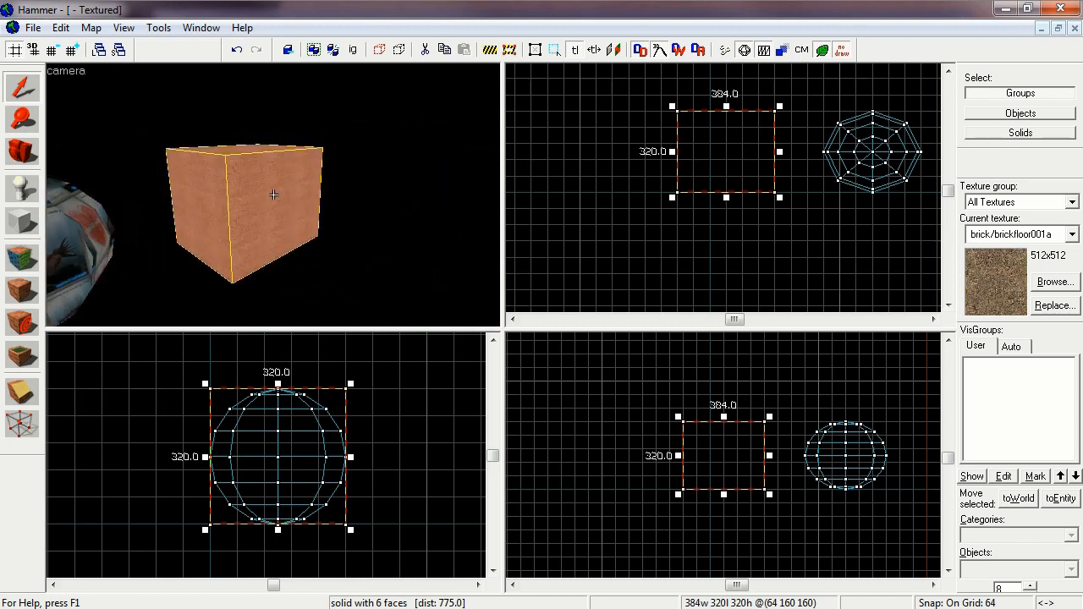
# Select the four side faces of the block together for face editing
pyautogui.hotkey('shift', 'a')
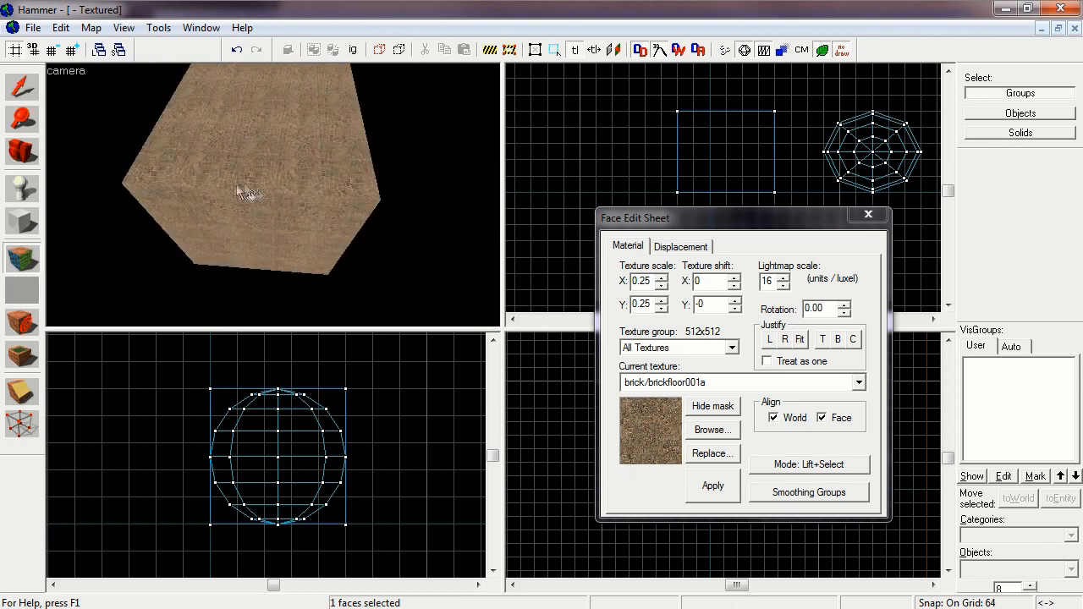
pyautogui.press('a')
pyautogui.keyDown('ctrl'); pyautogui.click(362, 155); pyautogui.keyUp('ctrl')
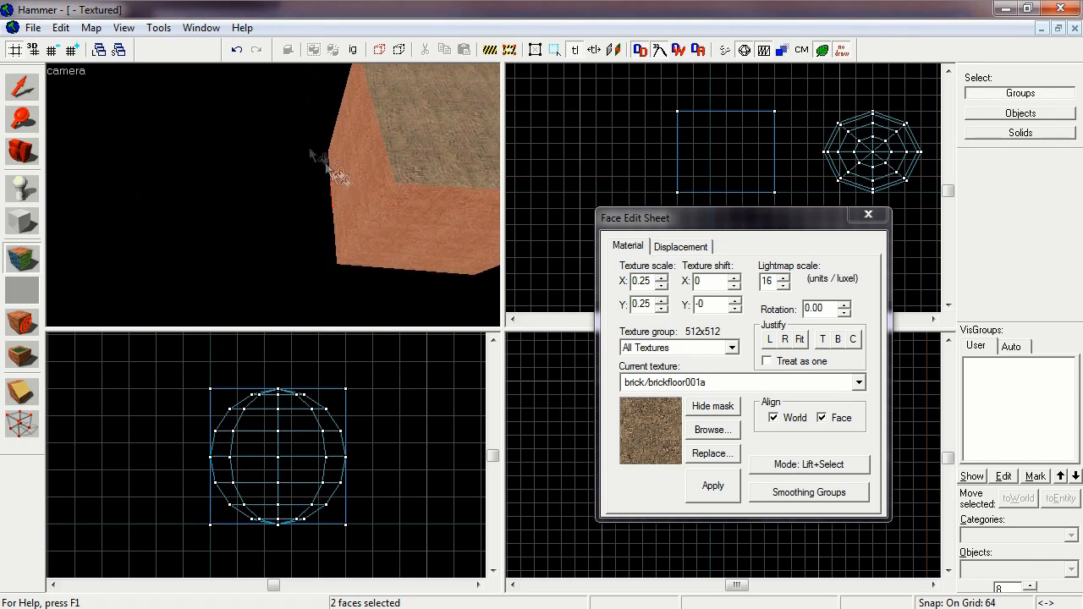
pyautogui.press('z')
pyautogui.press('d')
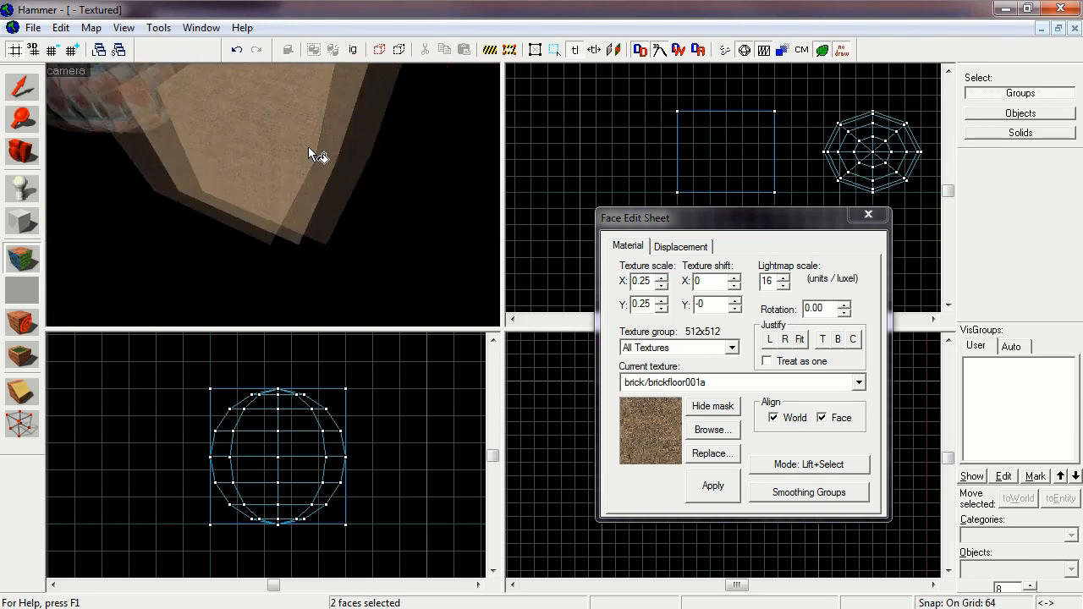
pyautogui.press('z')
pyautogui.keyDown('ctrl'); pyautogui.click(240, 163); pyautogui.keyUp('ctrl')
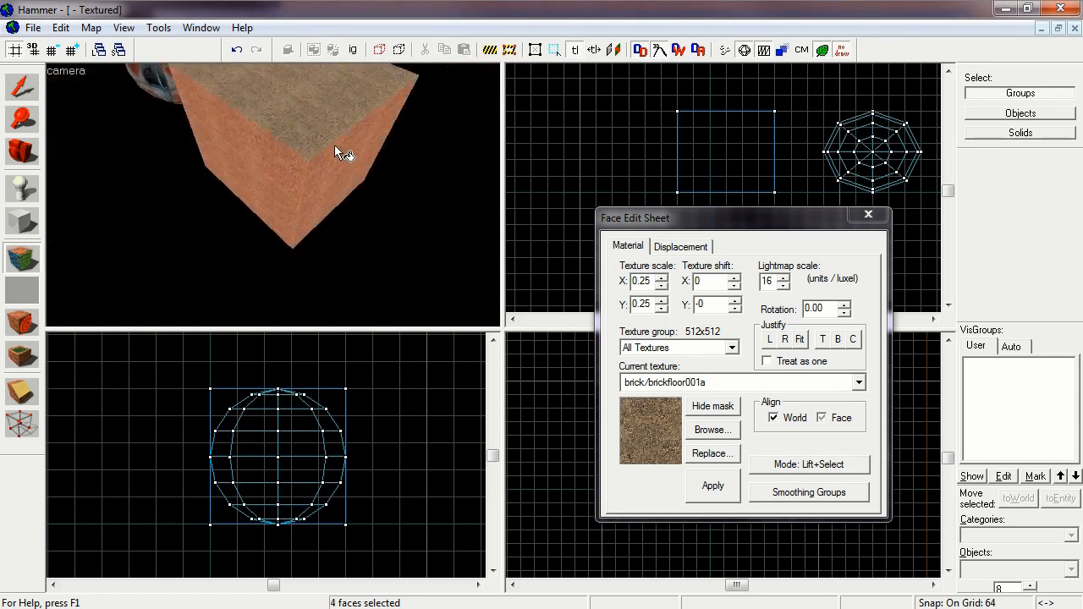
pyautogui.press('z')
pyautogui.press('d')
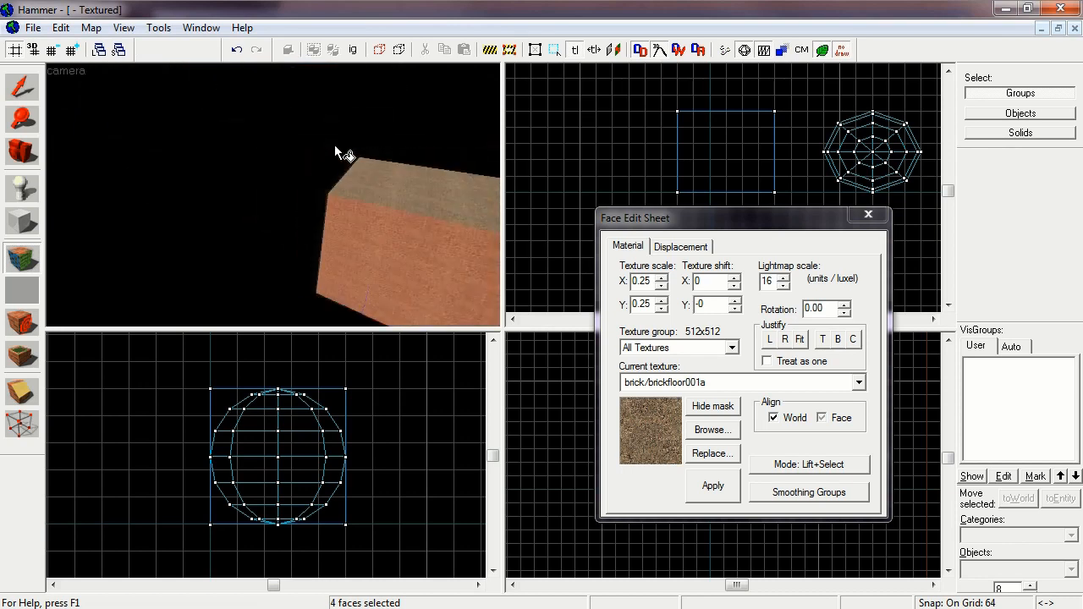
pyautogui.press('d')
pyautogui.press('d')
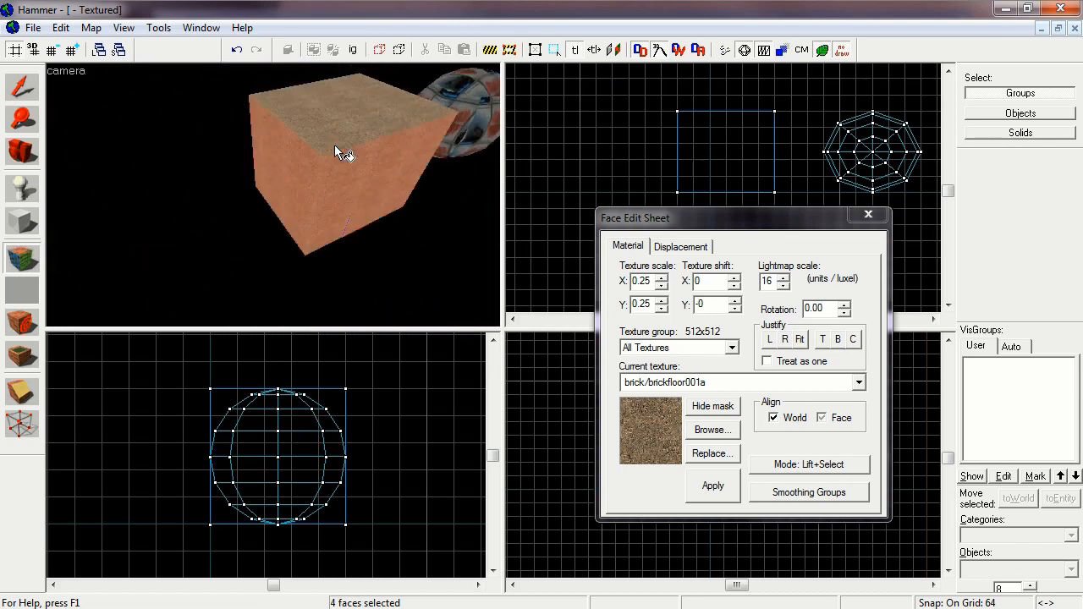
# Place several info_player_start entities on top of the block with the Entity tool
pyautogui.hotkey('shift', 'e')
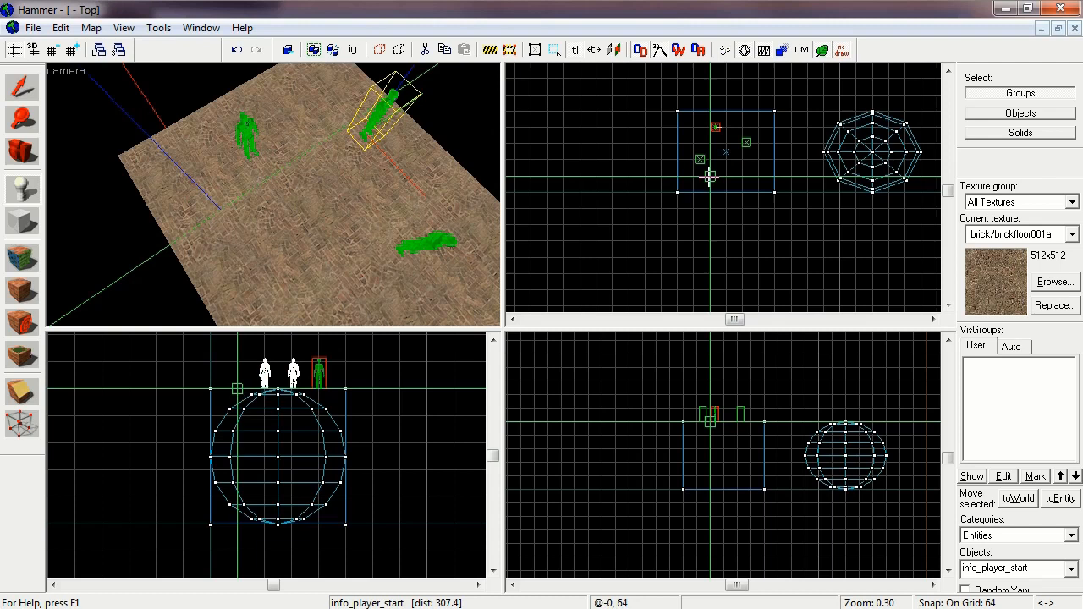
pyautogui.moveTo(708, 175)
pyautogui.mouseDown()
pyautogui.moveTo(727, 167)
pyautogui.moveTo(727, 176)
pyautogui.mouseUp()
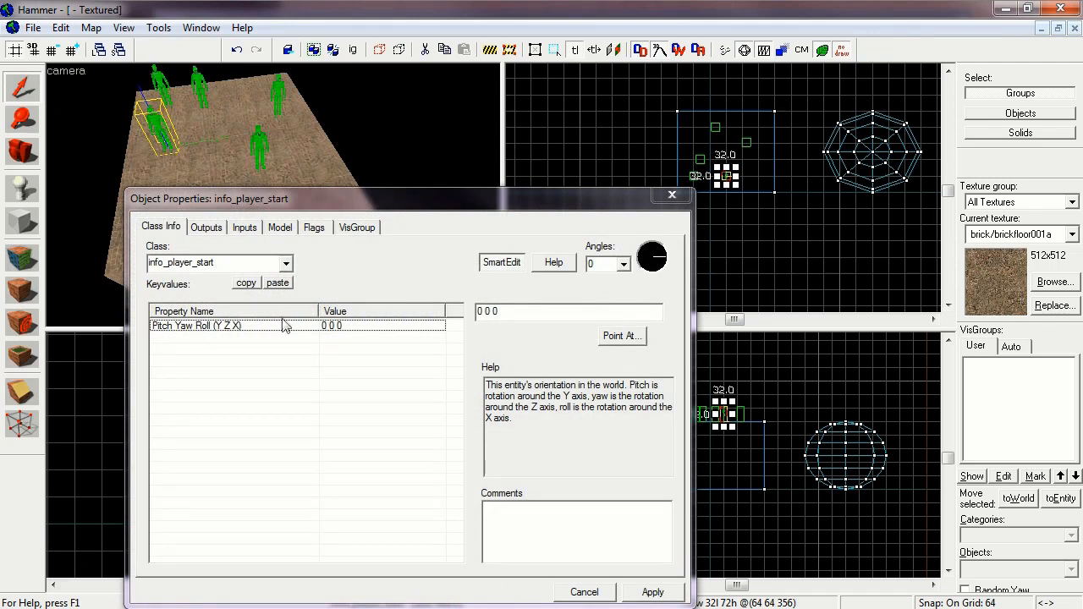
# Change the selected player start entity's class to prop_dynamic and apply the change
pyautogui.click(286, 264)
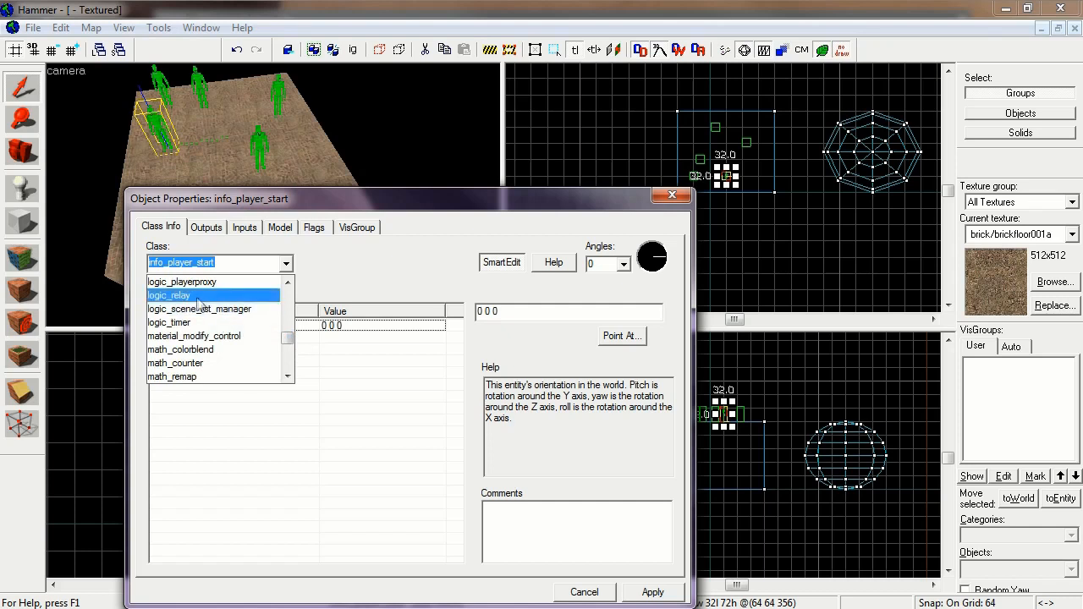
pyautogui.click(271, 299)
pyautogui.click(286, 263)
pyautogui.moveTo(287, 339); pyautogui.dragTo(291, 356)
pyautogui.click(182, 295)
pyautogui.click(653, 592)
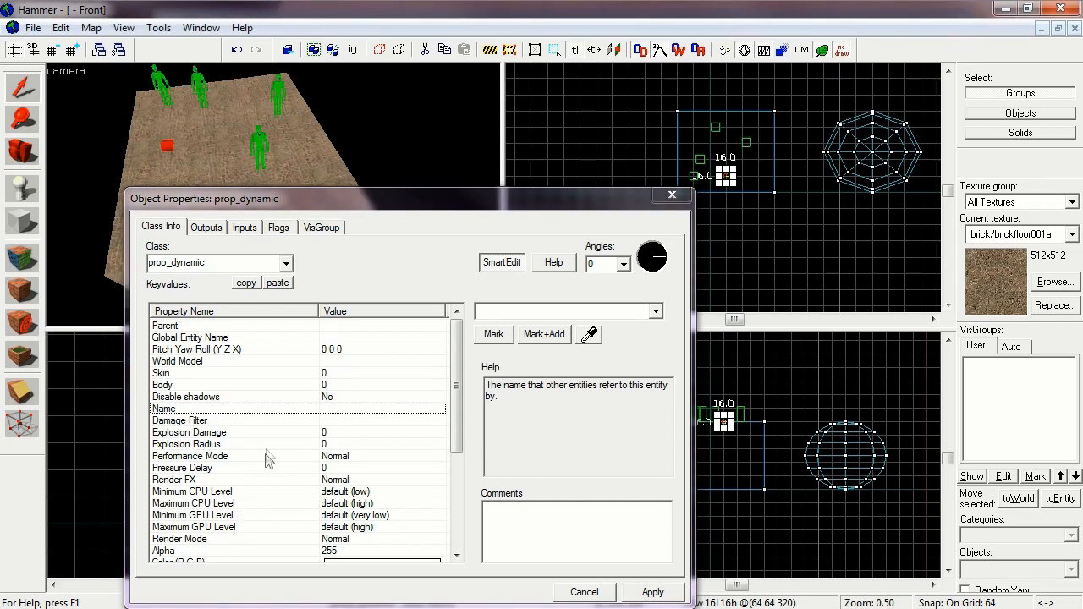
# Review the prop_dynamic entity's pitch yaw roll and performance mode keyvalues, plus its outputs, inputs, flags and VisGroup settings
pyautogui.click(215, 352)
pyautogui.click(195, 456)
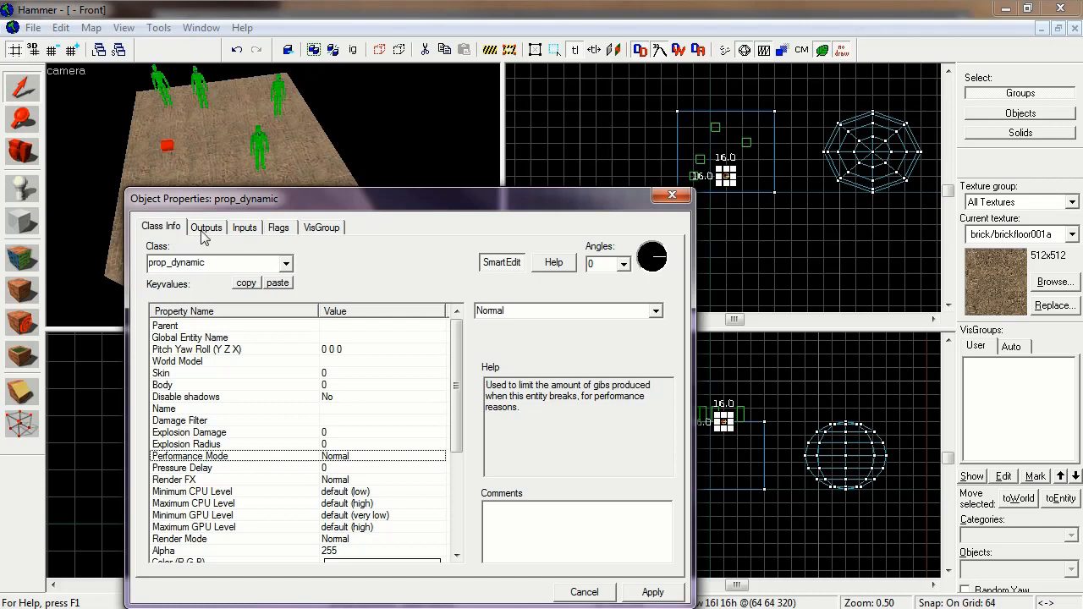
pyautogui.click(204, 228)
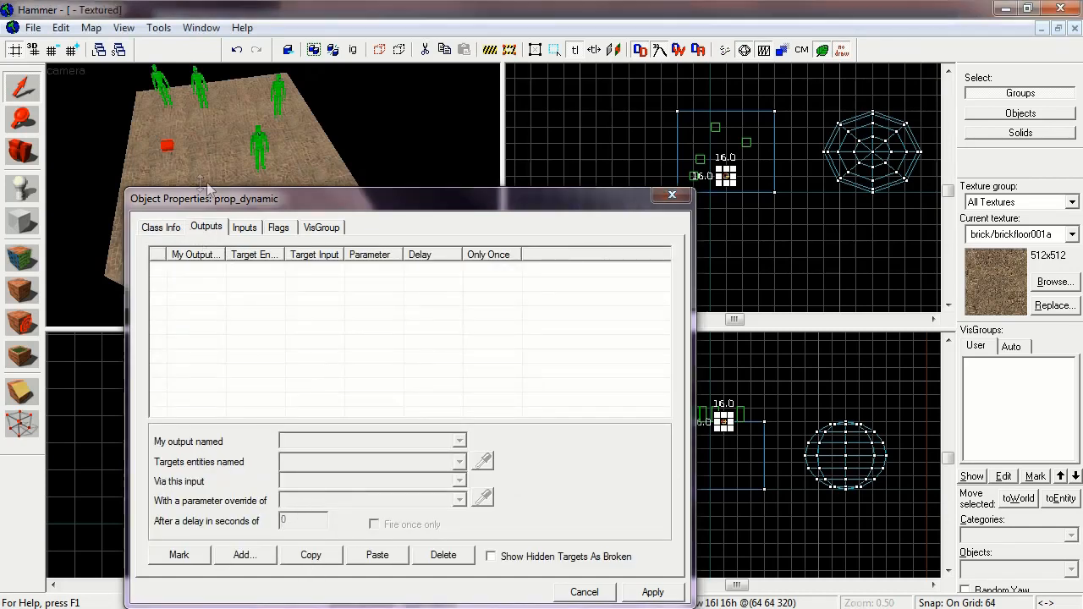
pyautogui.click(245, 226)
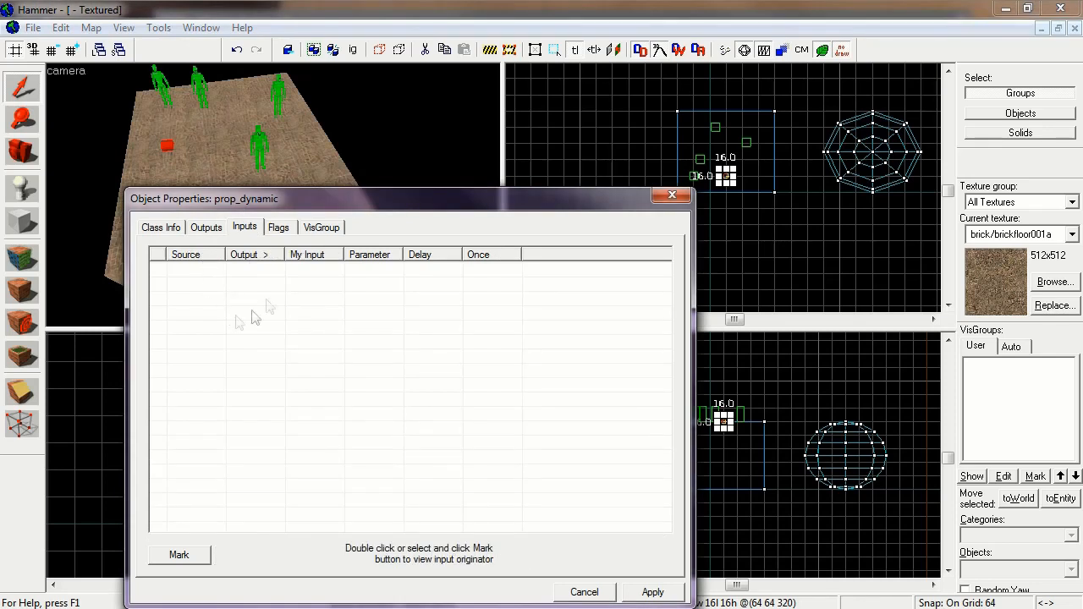
pyautogui.click(278, 227)
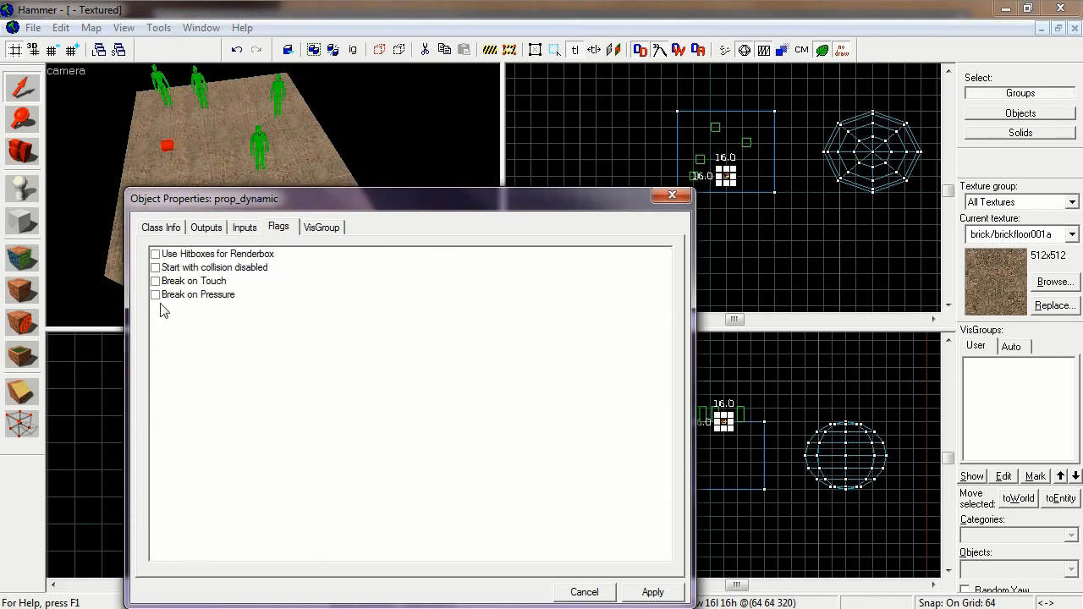
pyautogui.click(331, 223)
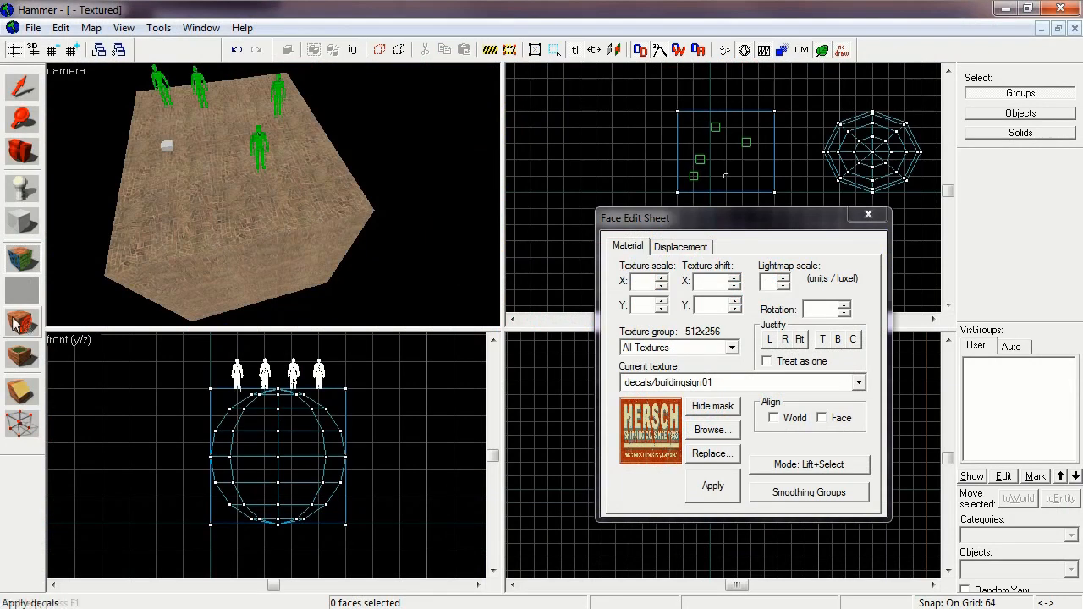
# Place four decals/buildingsign01 decals on top of the block with the Decal tool
pyautogui.click(18, 323)
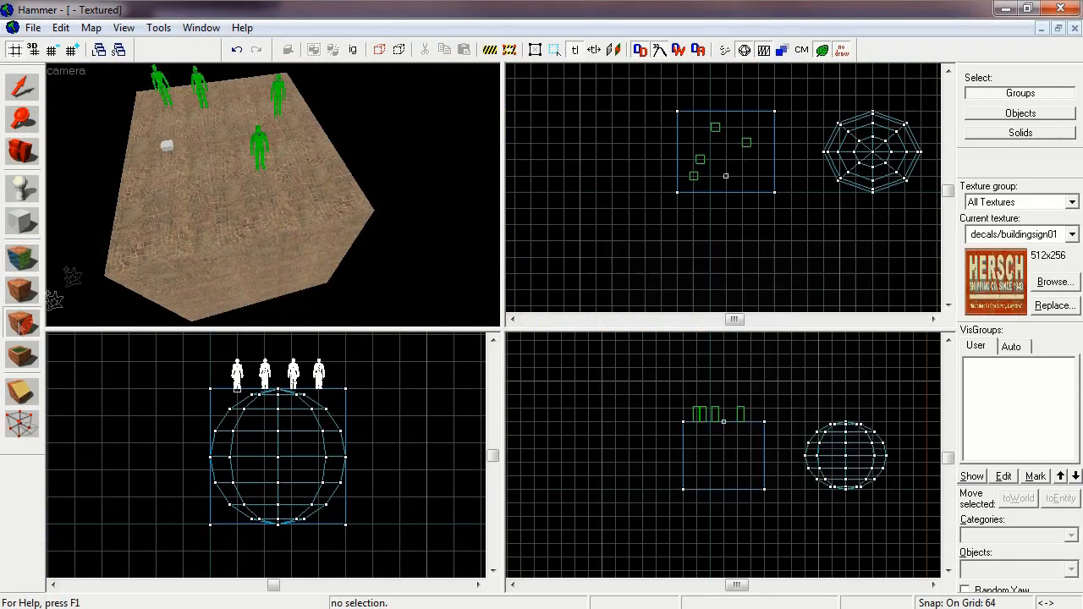
pyautogui.click(212, 211)
pyautogui.click(295, 192)
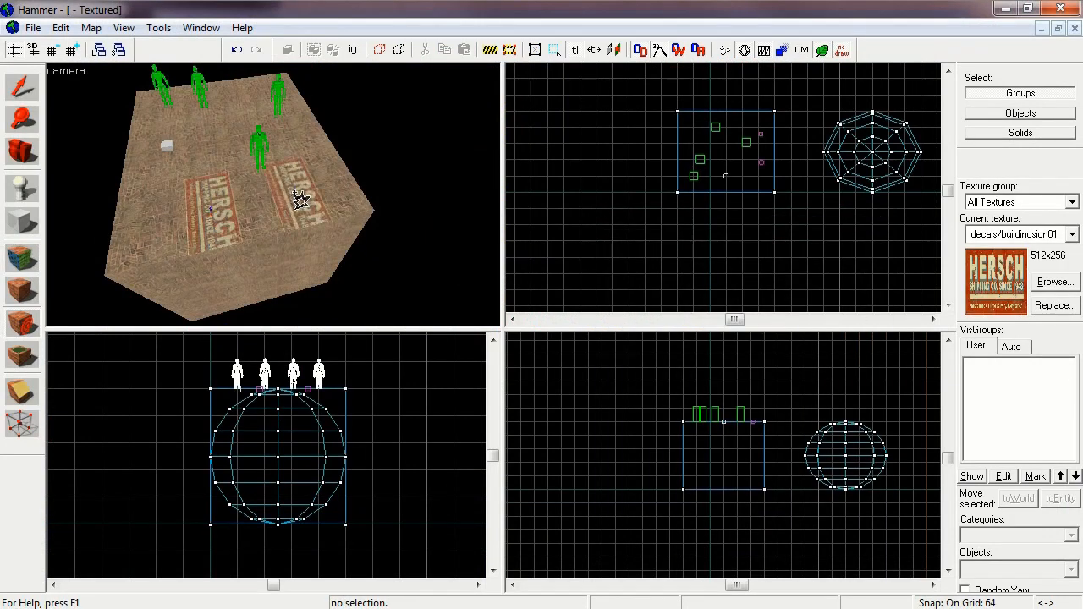
pyautogui.click(252, 206)
pyautogui.click(222, 148)
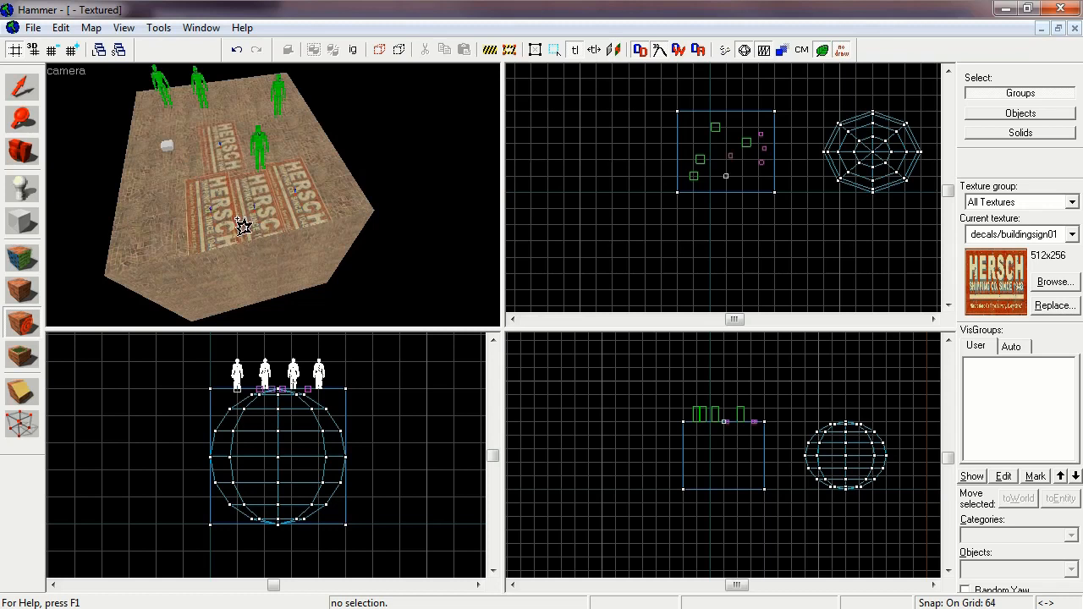
# Place a decals/buildingsign01 overlay in the middle of the block's front face with the Overlay tool
pyautogui.press('w')
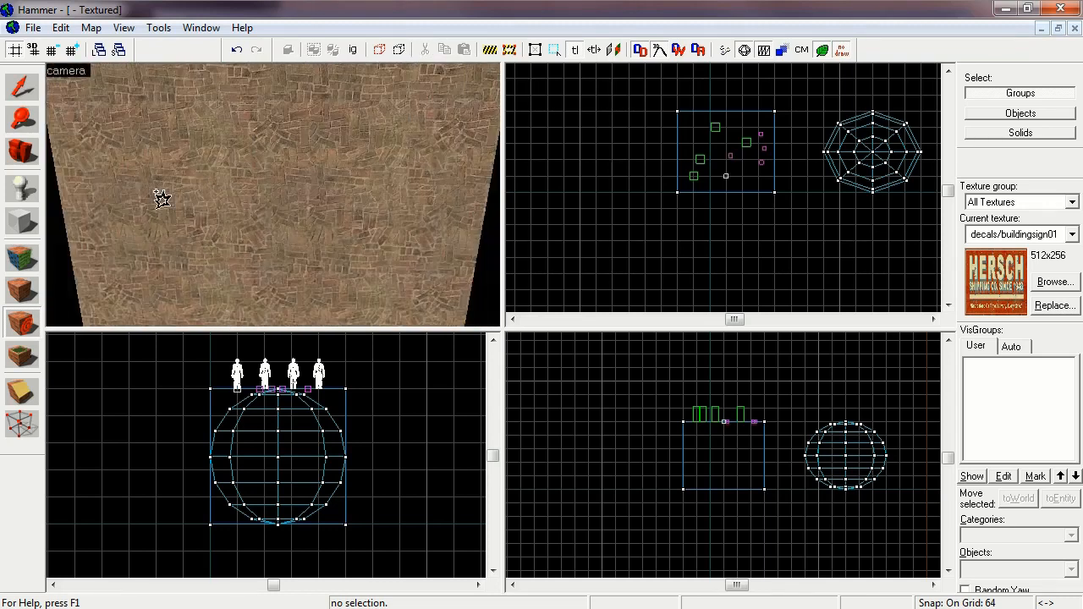
pyautogui.click(22, 354)
pyautogui.click(257, 200)
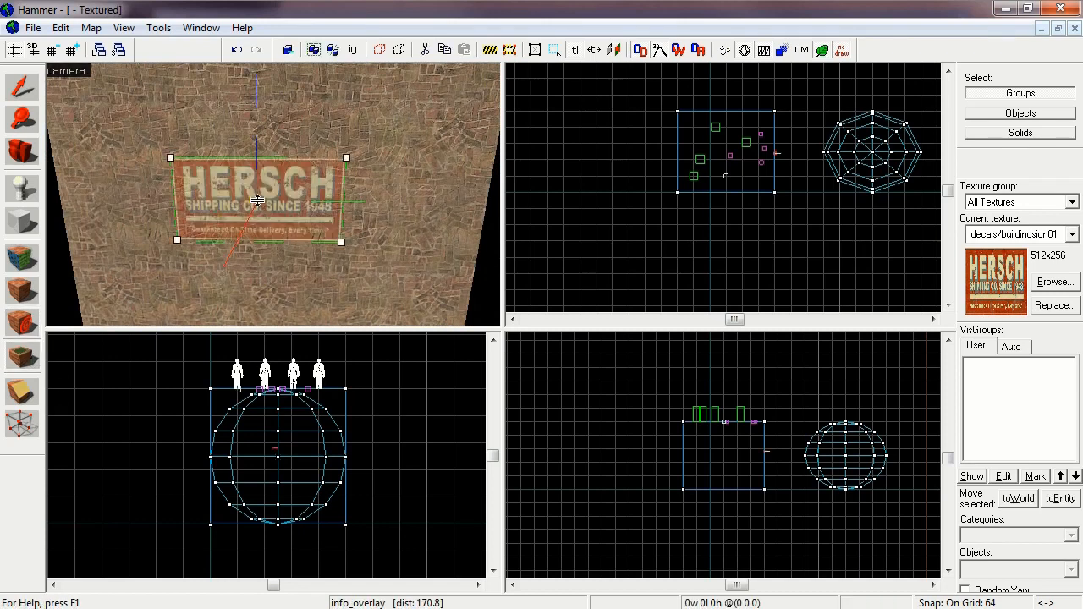
# Select the sign overlay, then tilt and enlarge it in the front view to span about 173 by 128 units
pyautogui.hotkey('shift', 's')
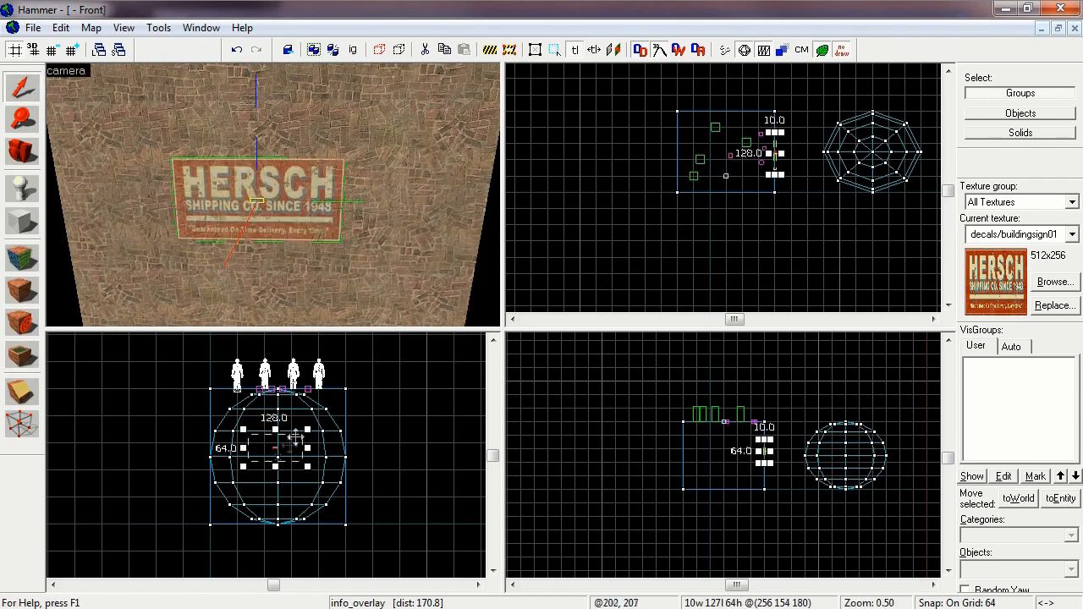
pyautogui.click(274, 451)
pyautogui.moveTo(307, 430); pyautogui.dragTo(296, 418)
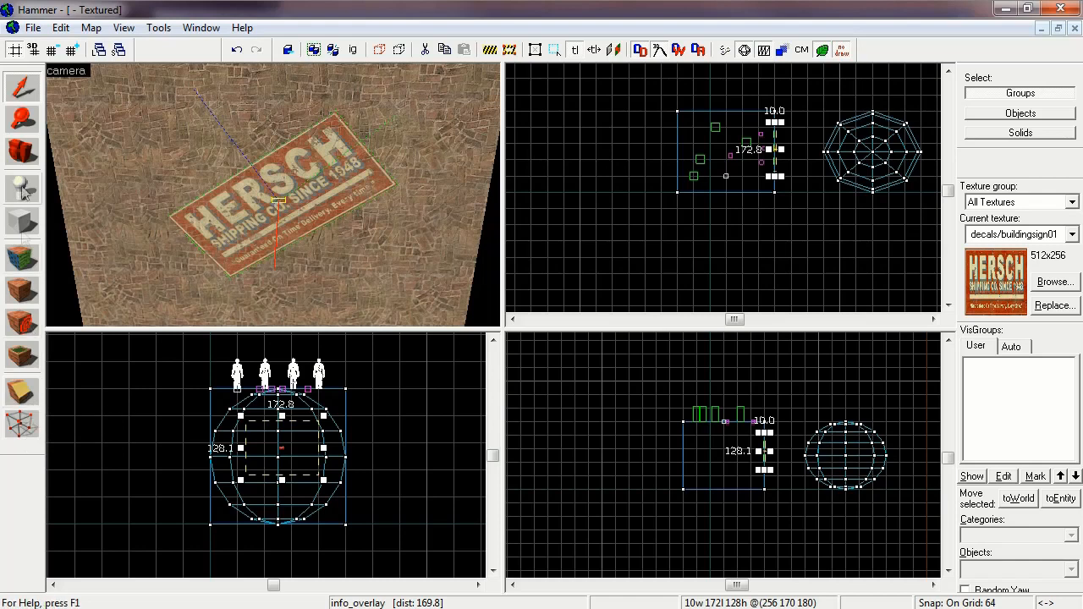
# Select the block and cut off its upper-left edge diagonally in the front view with the Clipping tool, about 64 units each way
pyautogui.click(25, 91)
pyautogui.click(153, 127)
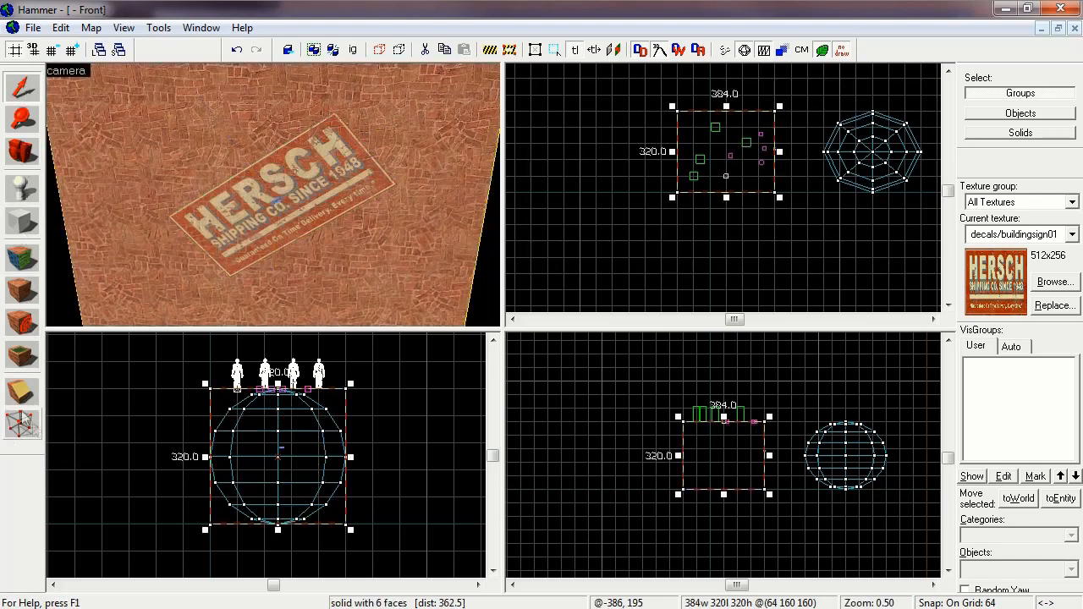
pyautogui.click(22, 403)
pyautogui.moveTo(216, 415); pyautogui.dragTo(237, 389)
pyautogui.press('Return')
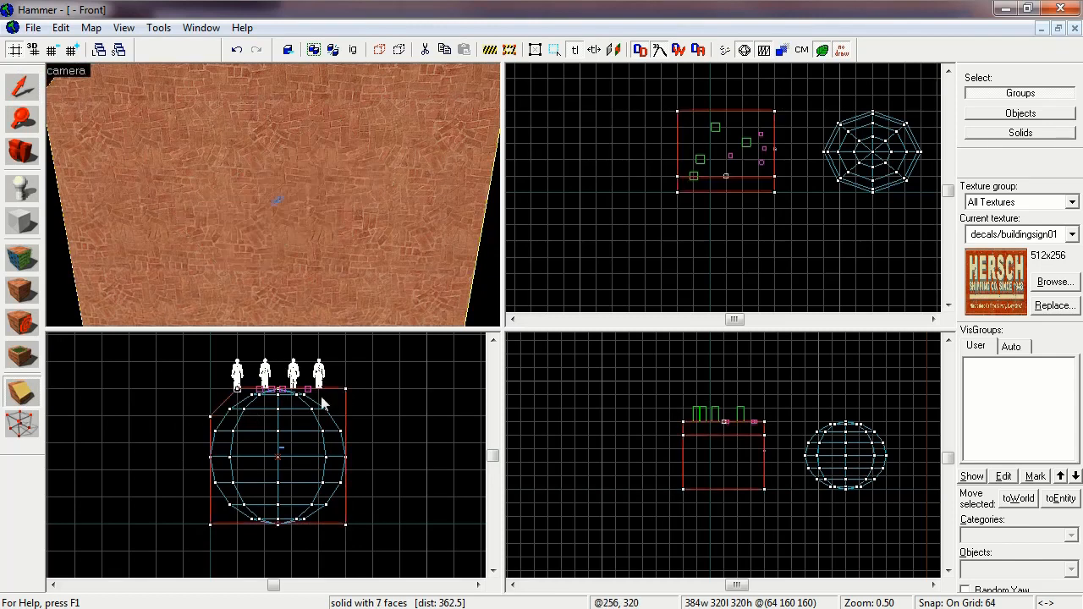